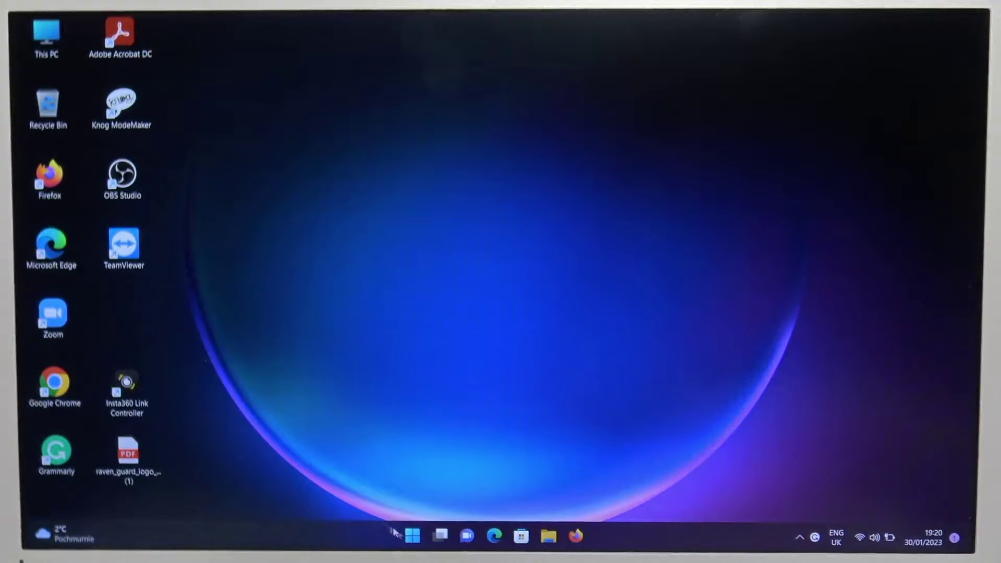
# Step: Open the Settings app from the Start menu and go to the Bluetooth & devices page
pyautogui.press('super')
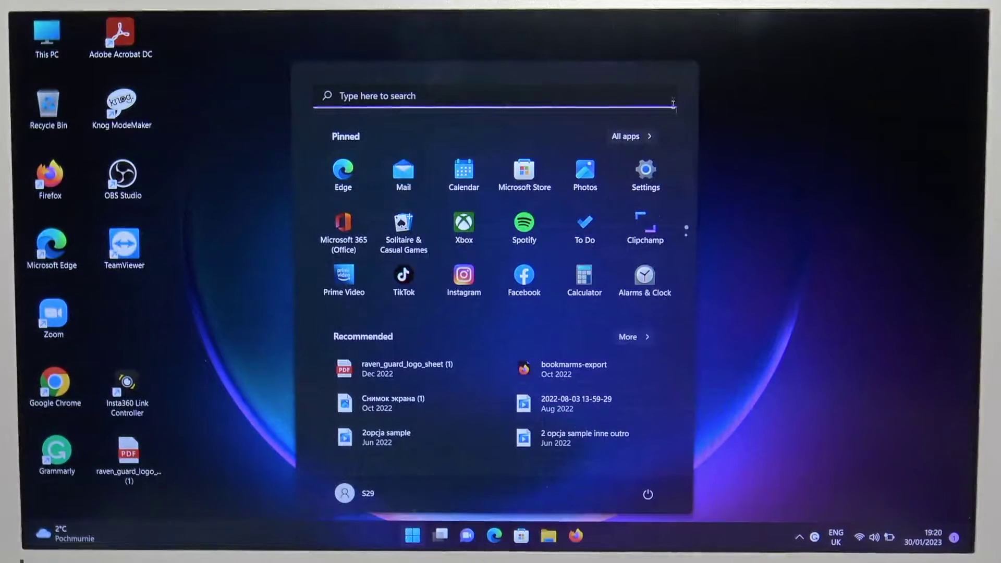
pyautogui.click(646, 169)
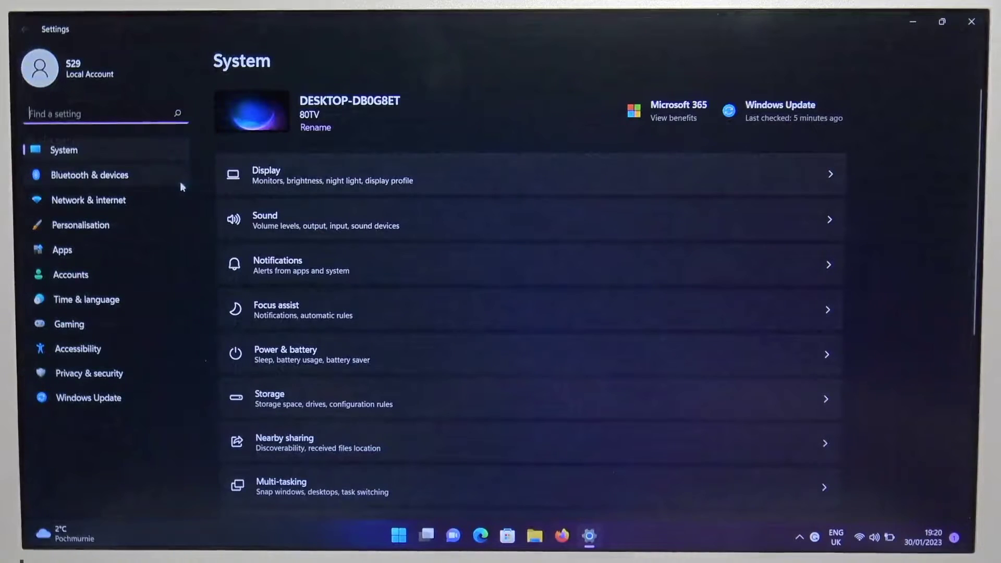
pyautogui.click(153, 177)
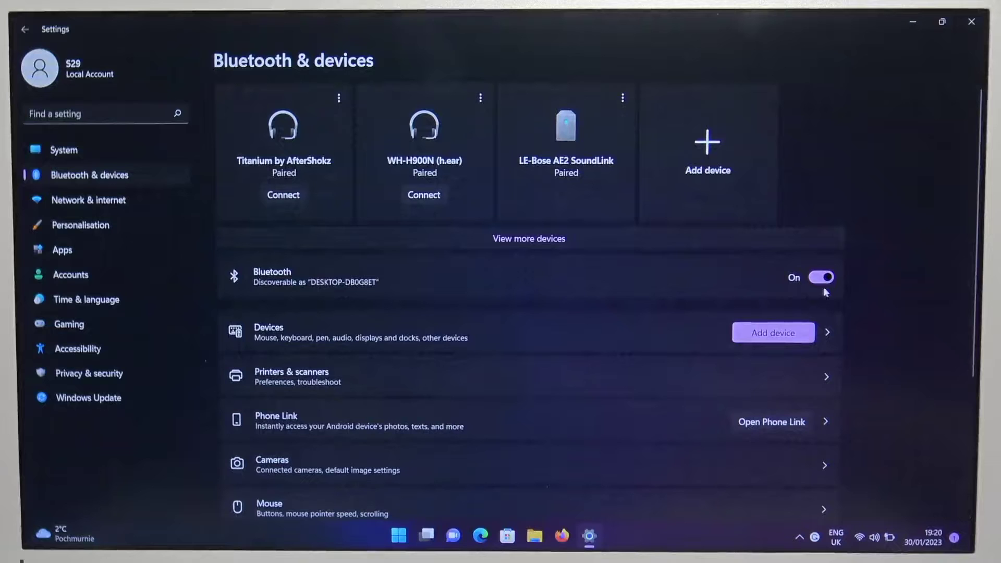
# Step: Add a Bluetooth device and pair the TCL MOVEAUDIO S180 earbuds for voice and music
pyautogui.click(720, 143)
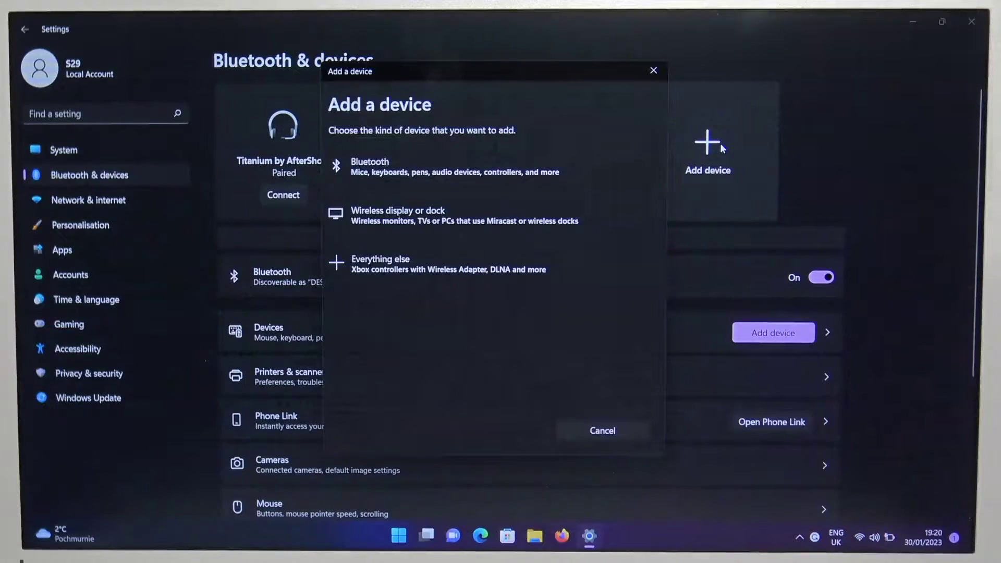
pyautogui.click(519, 166)
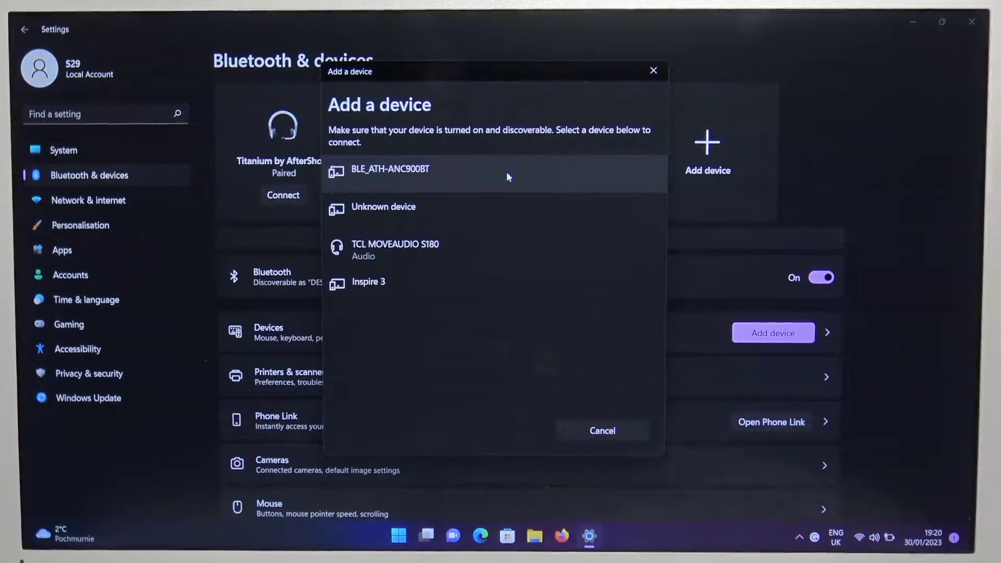
pyautogui.click(465, 245)
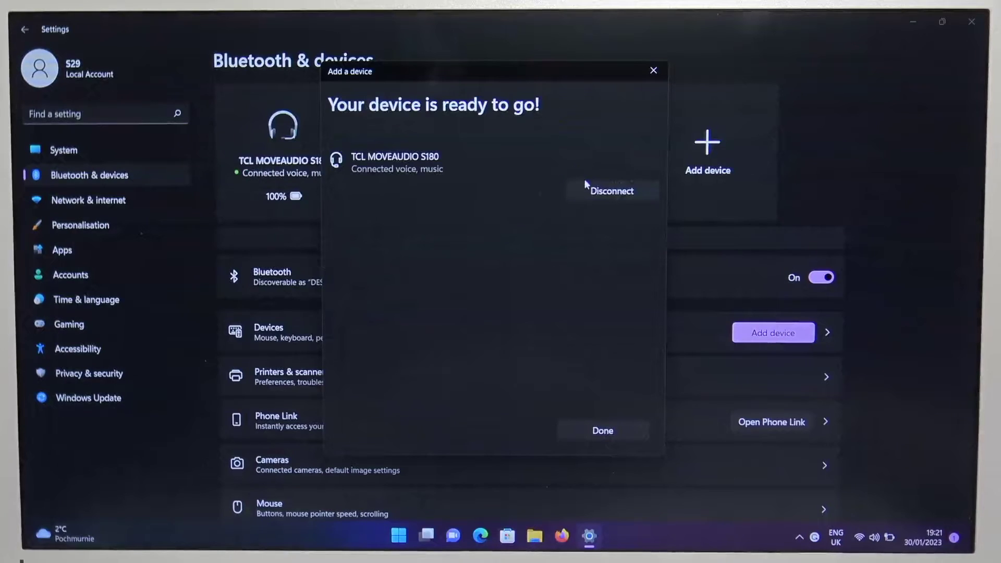
pyautogui.click(655, 71)
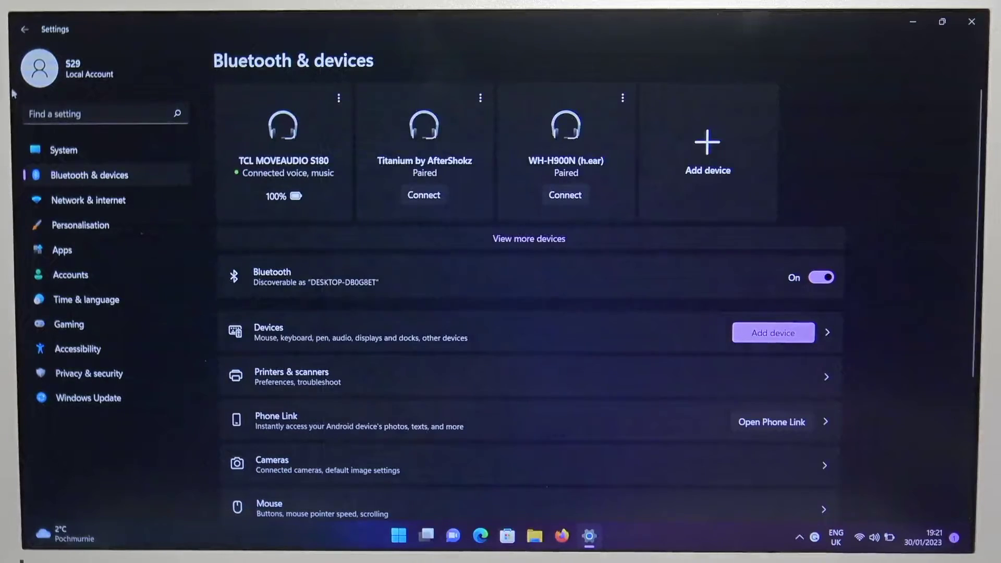
pyautogui.click(63, 150)
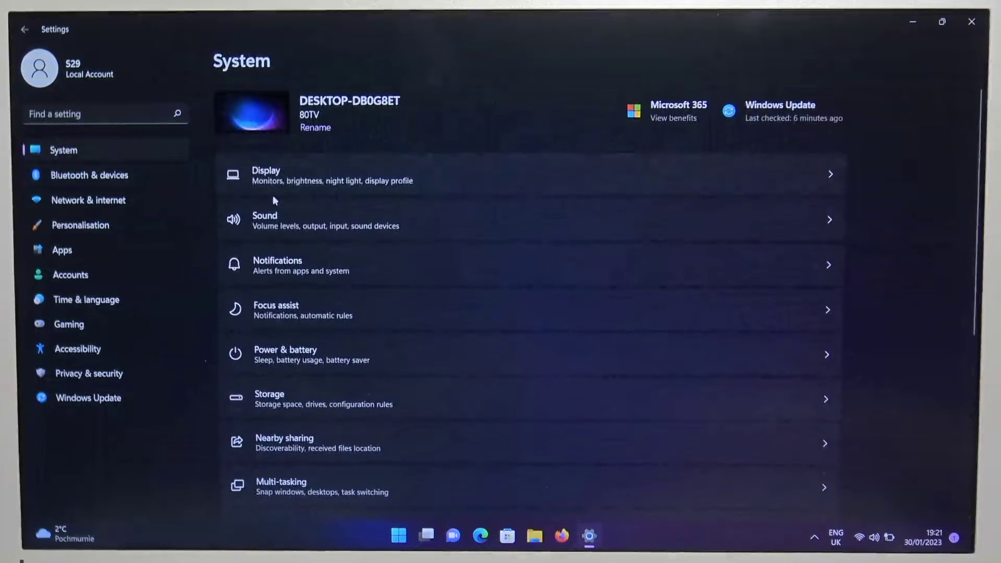
pyautogui.click(350, 229)
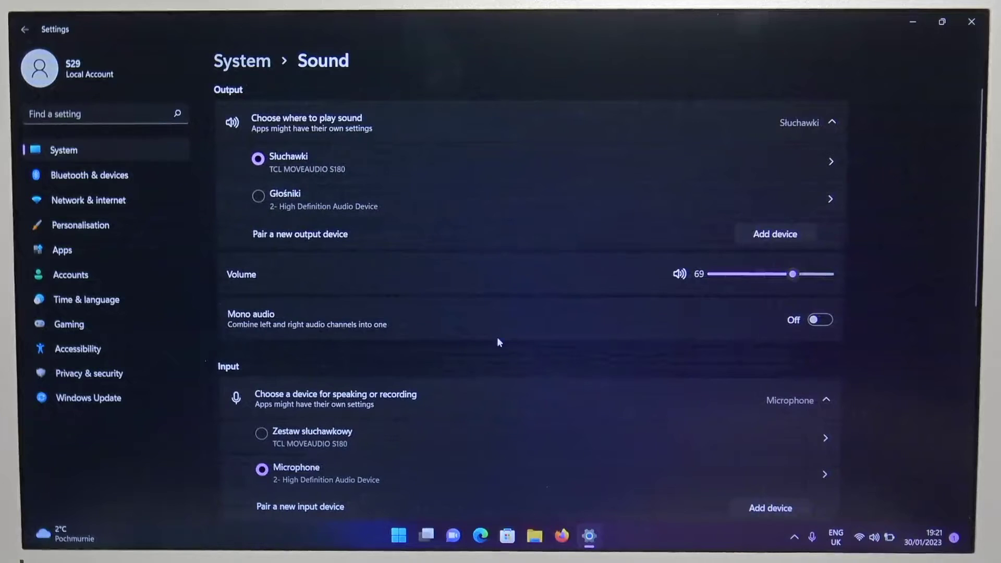
pyautogui.click(98, 180)
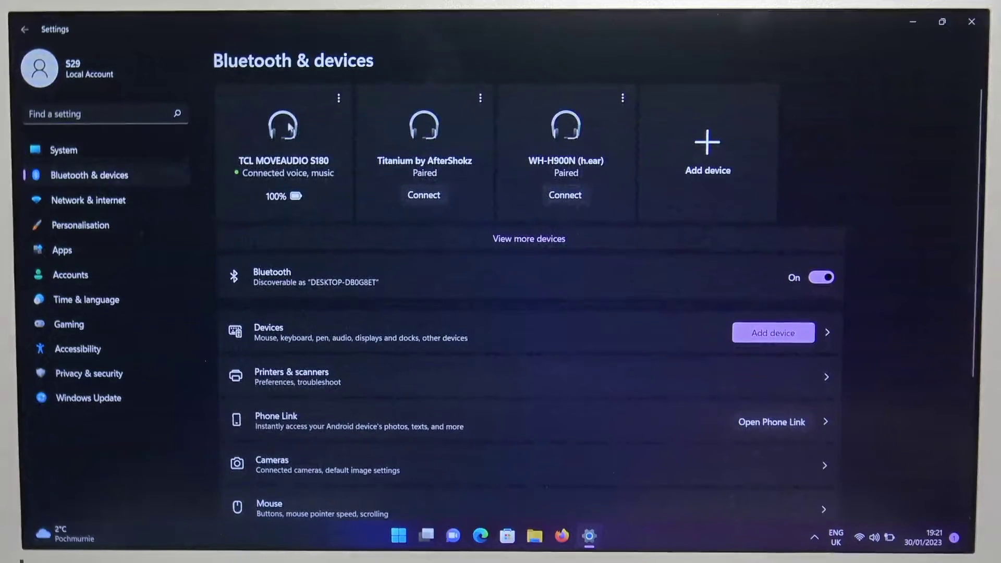
pyautogui.click(339, 102)
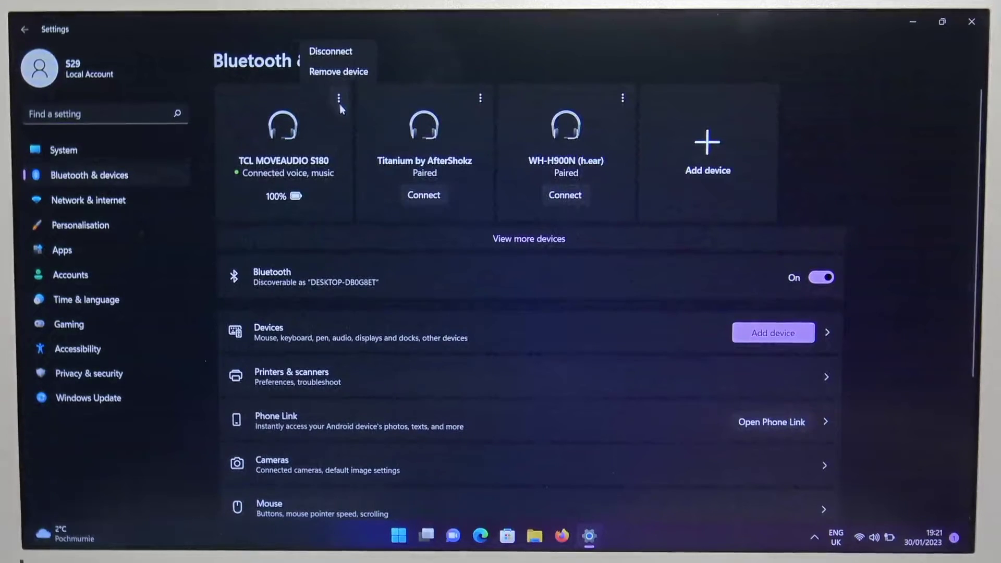
pyautogui.click(352, 71)
pyautogui.click(372, 137)
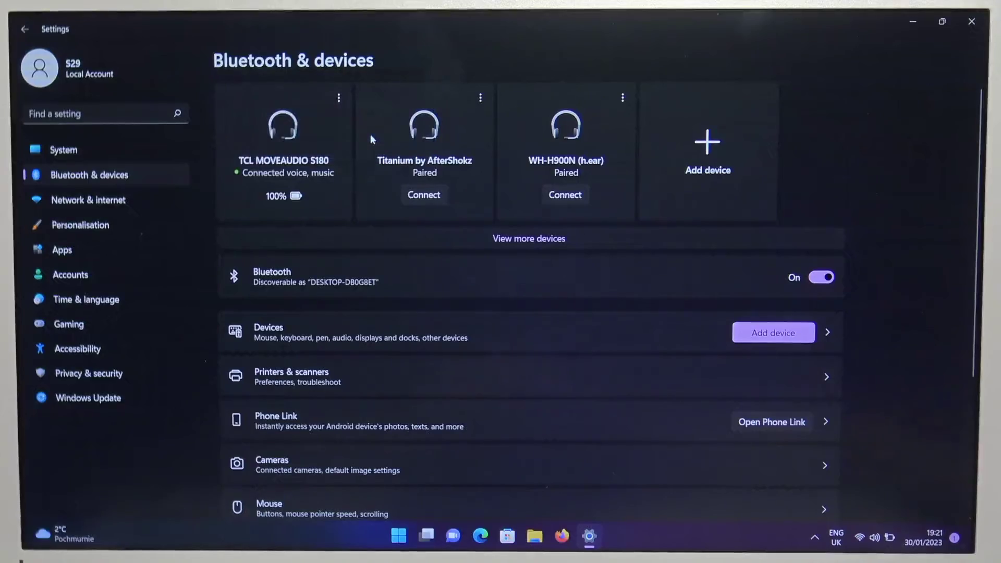